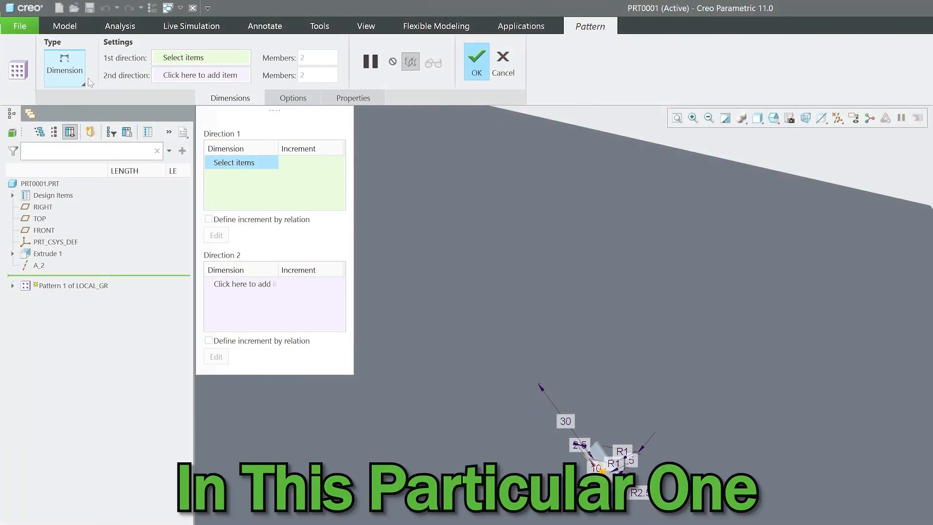
left_click(83, 83)
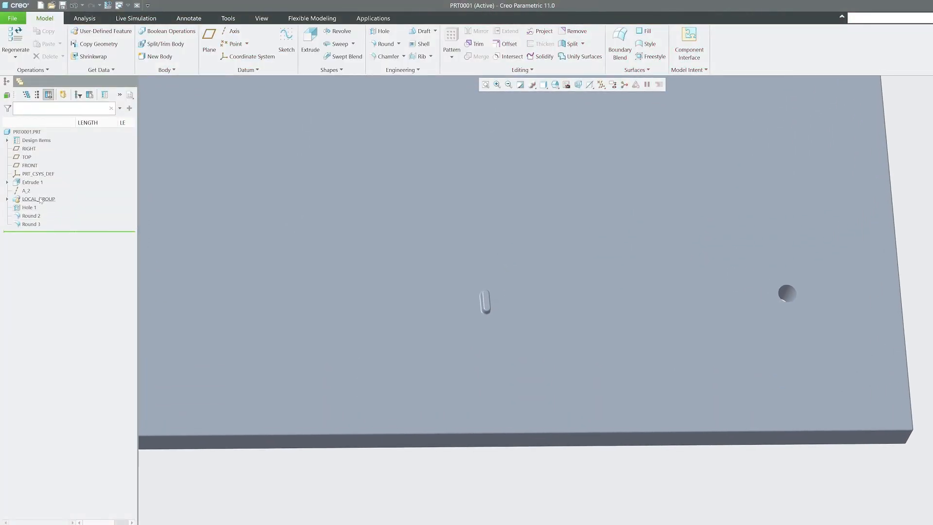
Step: Start a pattern of the LOCAL_GROUP slot feature on the plate and set the pattern type to Fill
left_click(479, 303)
scroll(500, 305, "up", 3)
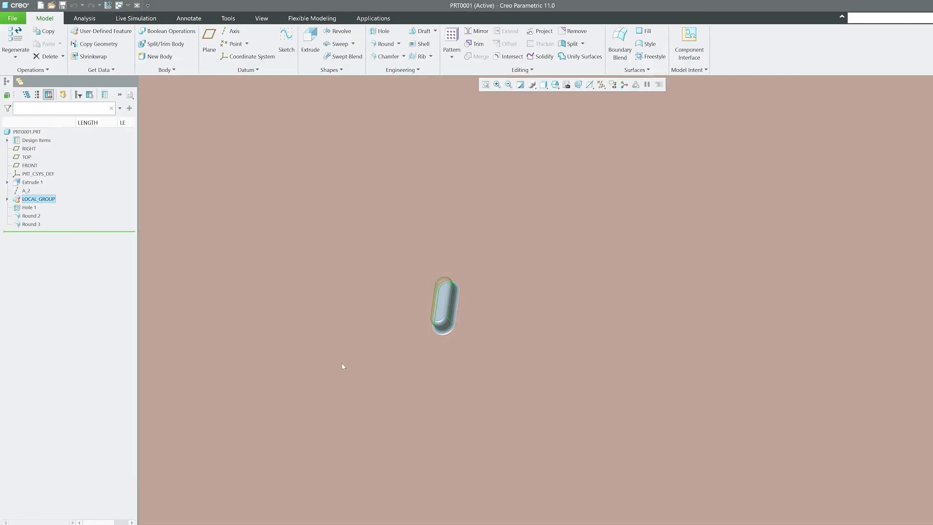
scroll(344, 367, "down", 3)
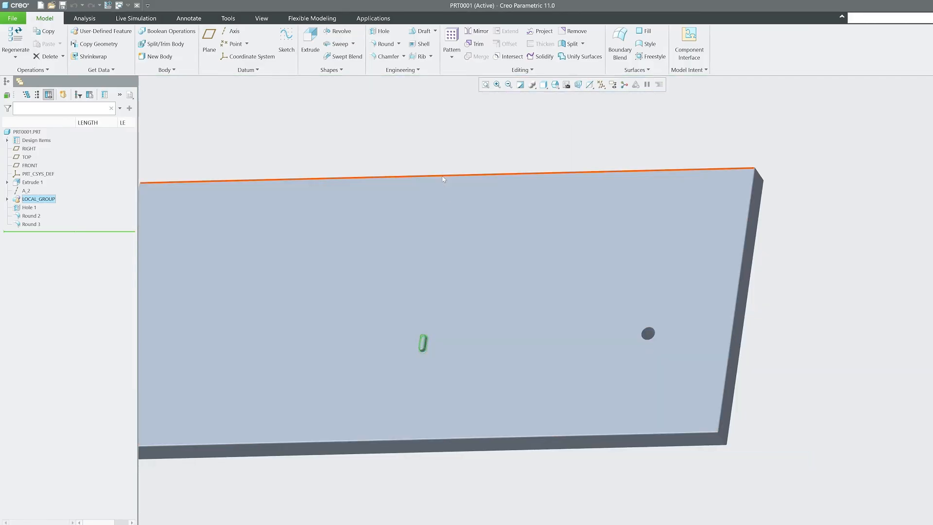
middle_click_drag(448, 173, 422, 139)
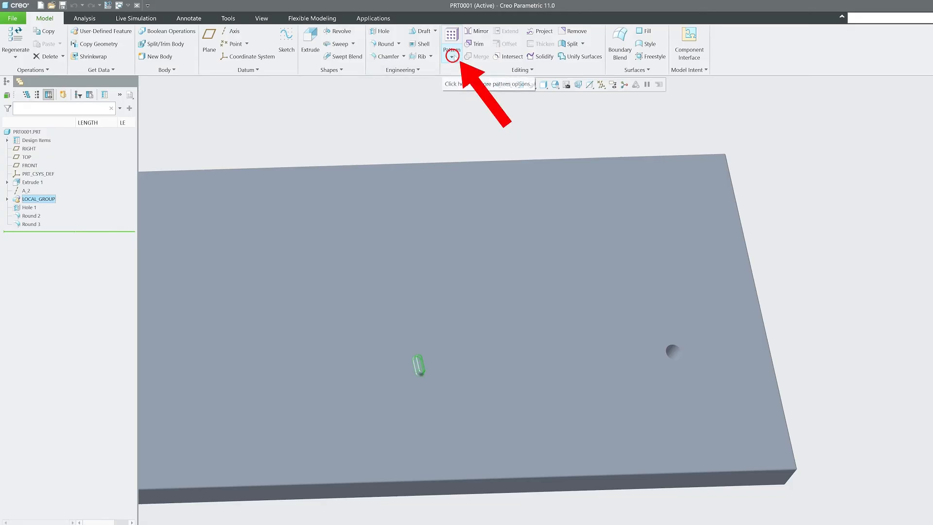
left_click(452, 57)
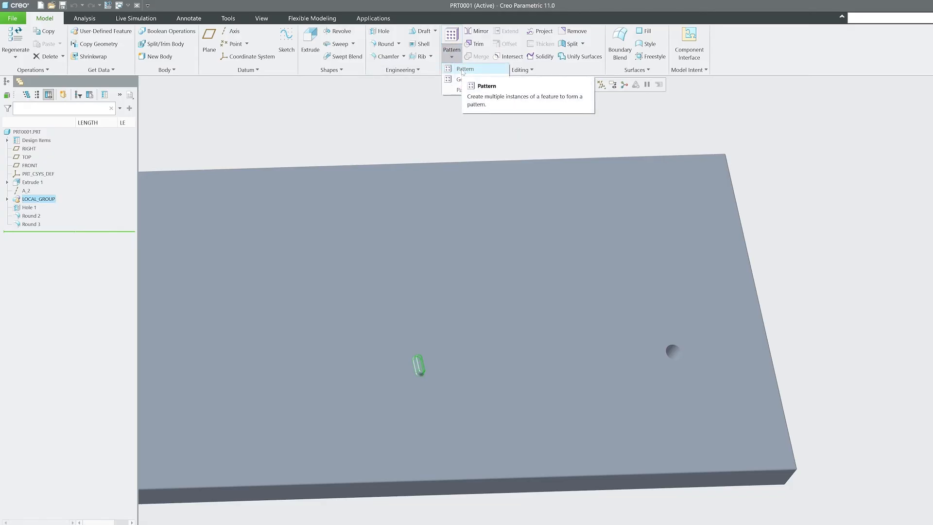
left_click(462, 71)
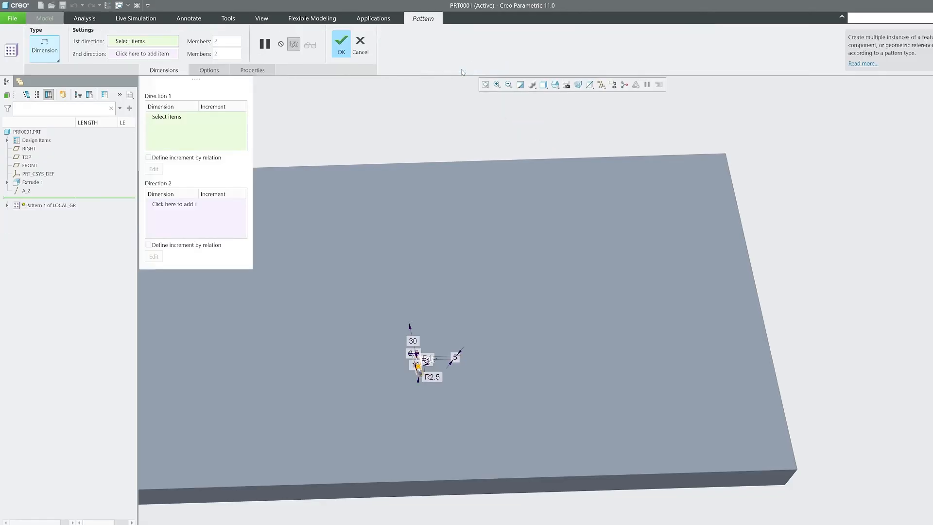
left_click(171, 118)
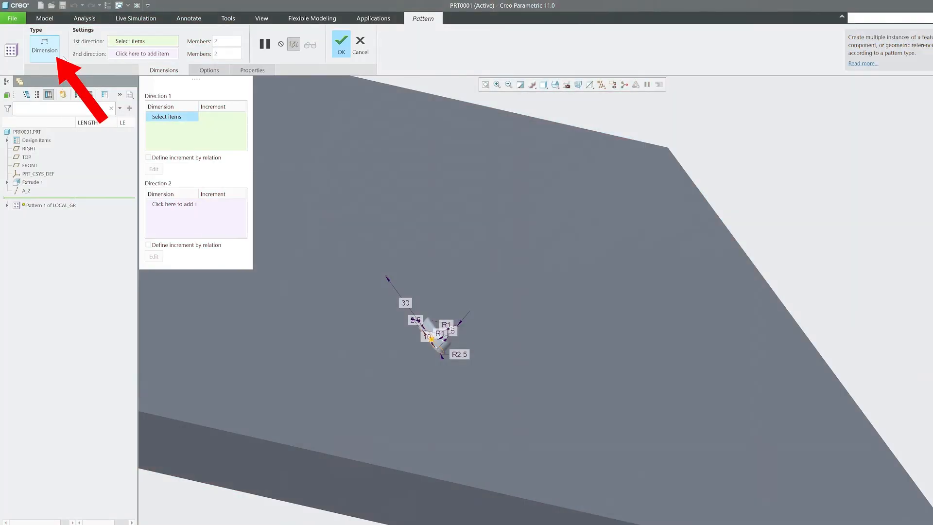
left_click(57, 58)
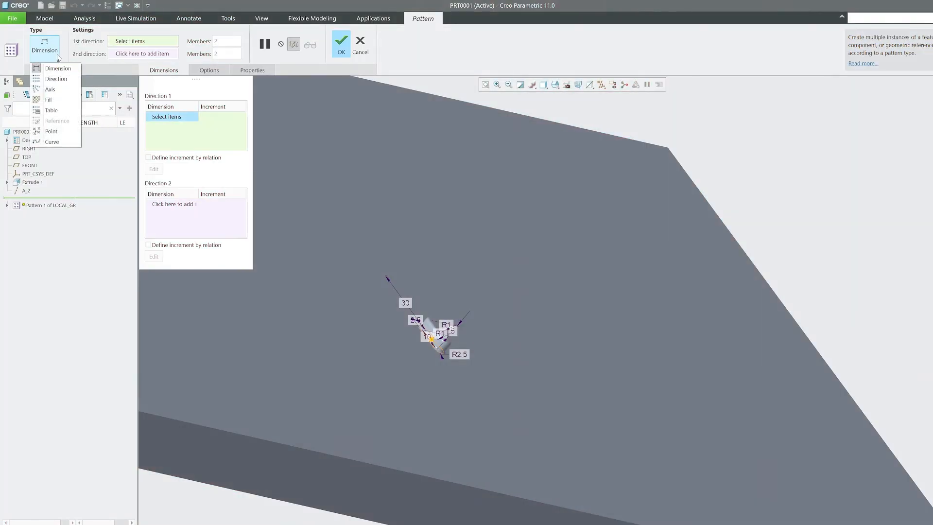
left_click(61, 100)
Step: Define an internal sketch for the fill region on the plate's large face, with the RIGHT plane as reference and Left orientation
mouse_move(572, 307)
middle_mouse_down()
mouse_move(574, 294)
mouse_move(623, 350)
middle_mouse_up()
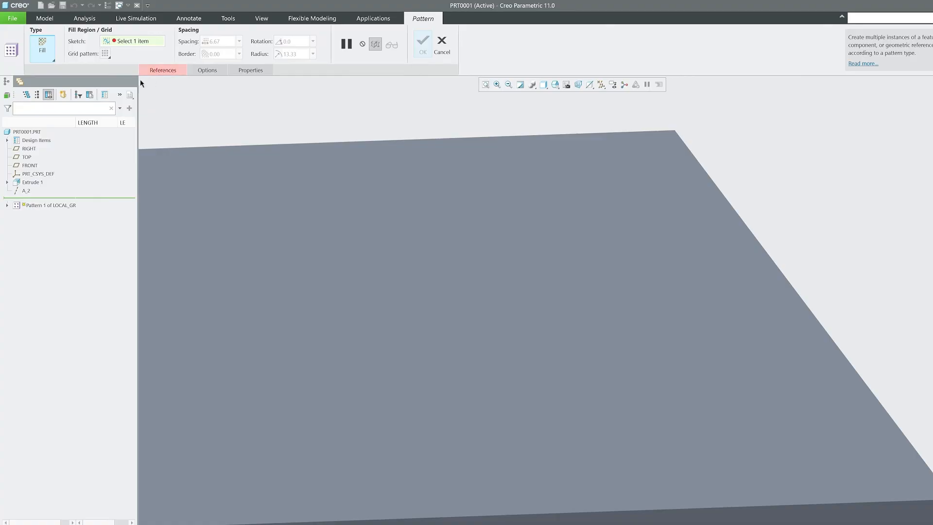
left_click(164, 71)
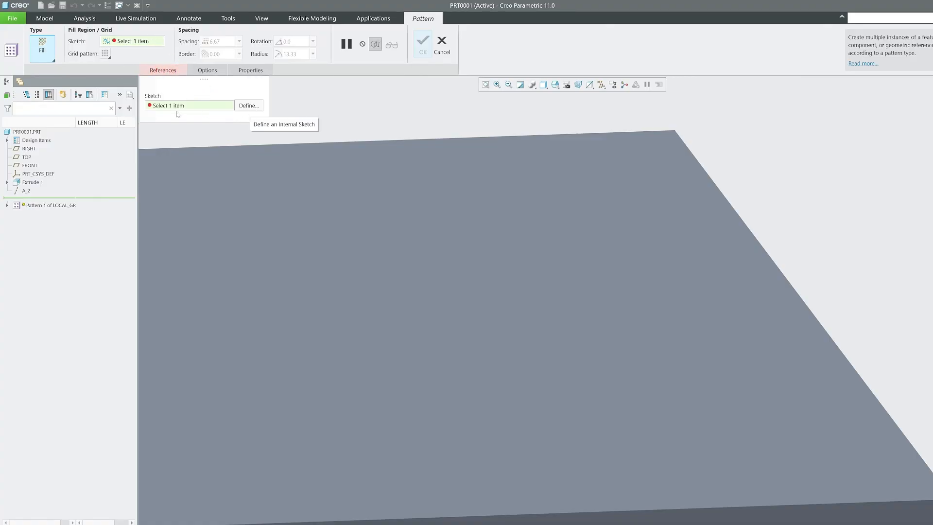
left_click(252, 106)
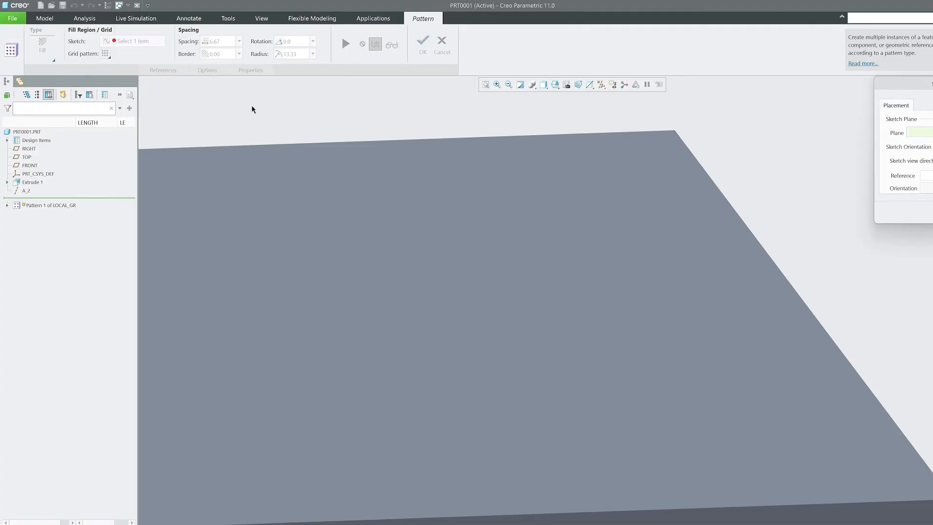
left_click(348, 229)
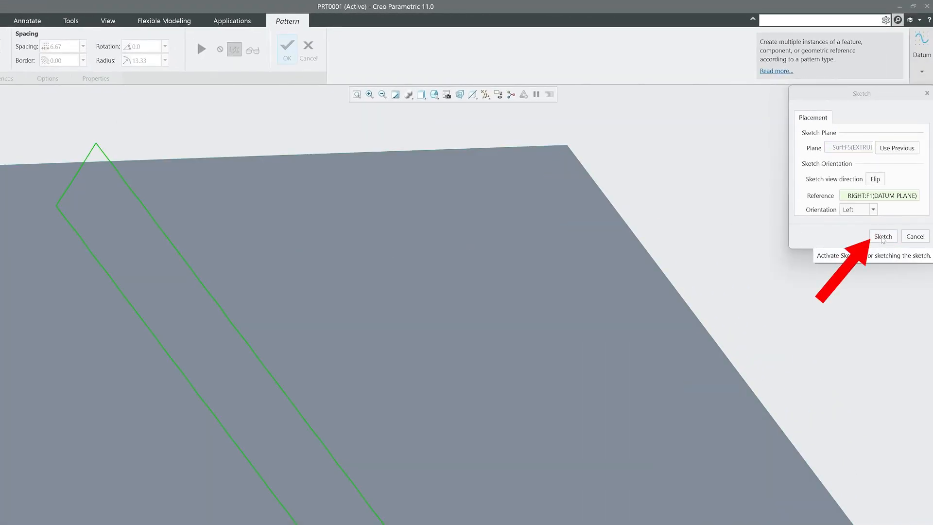
left_click(881, 237)
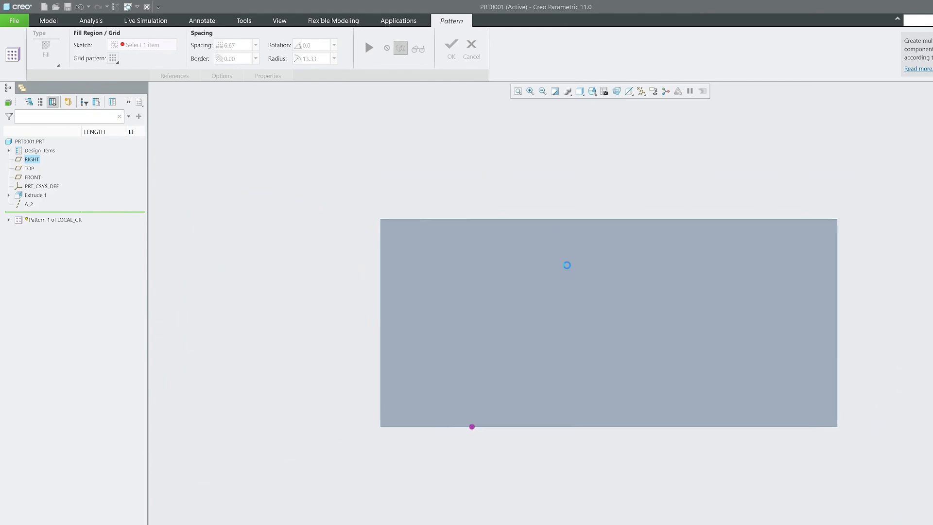
Step: Sketch a closed freeform spline around the origin, starting about 126 horizontally and 107 vertically from it, and finish the sketch
left_click(302, 61)
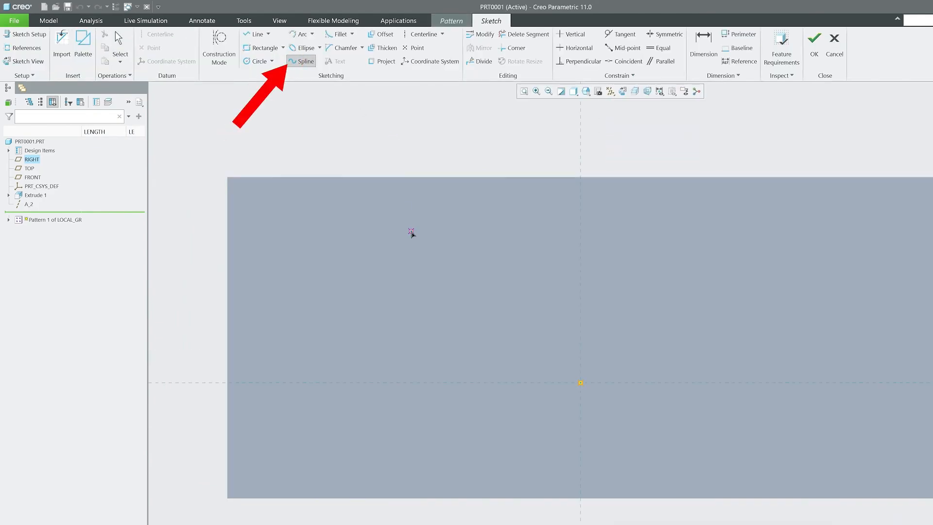
left_click(476, 214)
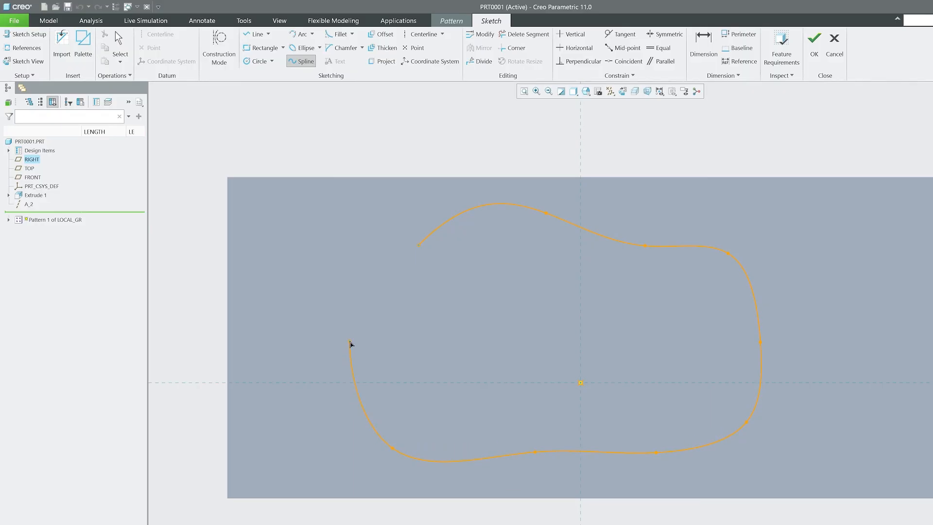
left_click(418, 247)
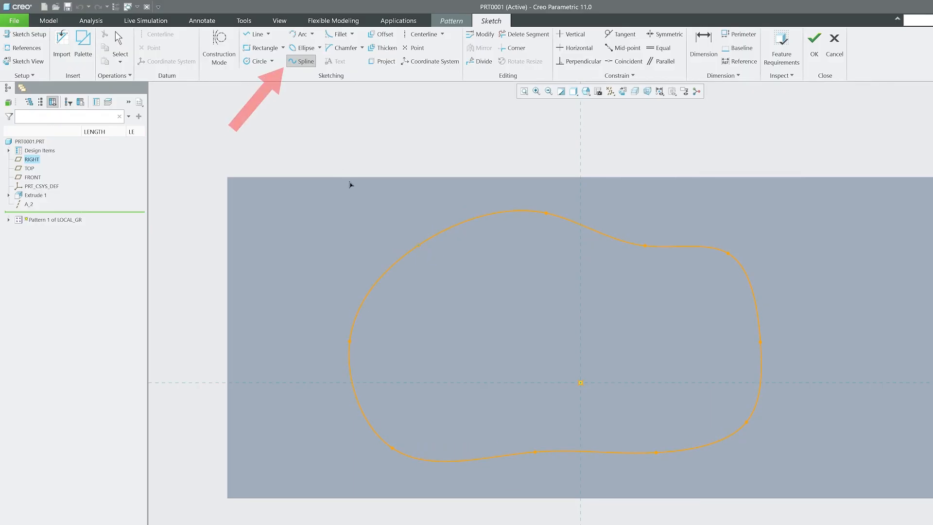
middle_click(350, 143)
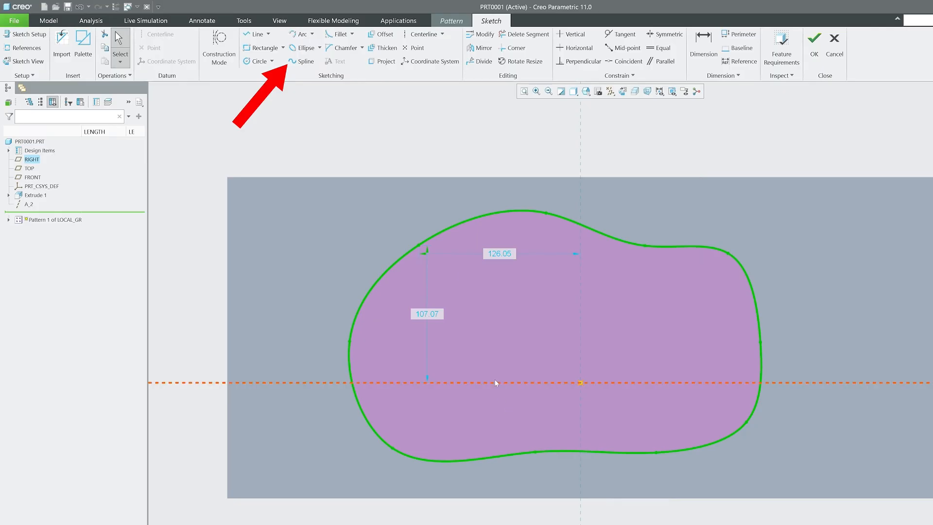
scroll(496, 382, "up", 3)
scroll(417, 349, "down", 3)
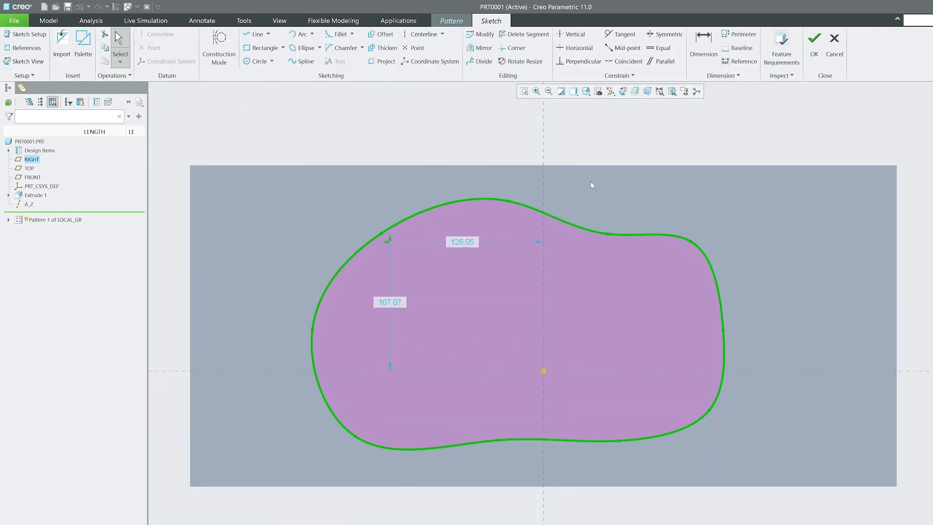
left_click(627, 152)
scroll(546, 200, "up", 3)
scroll(517, 208, "down", 3)
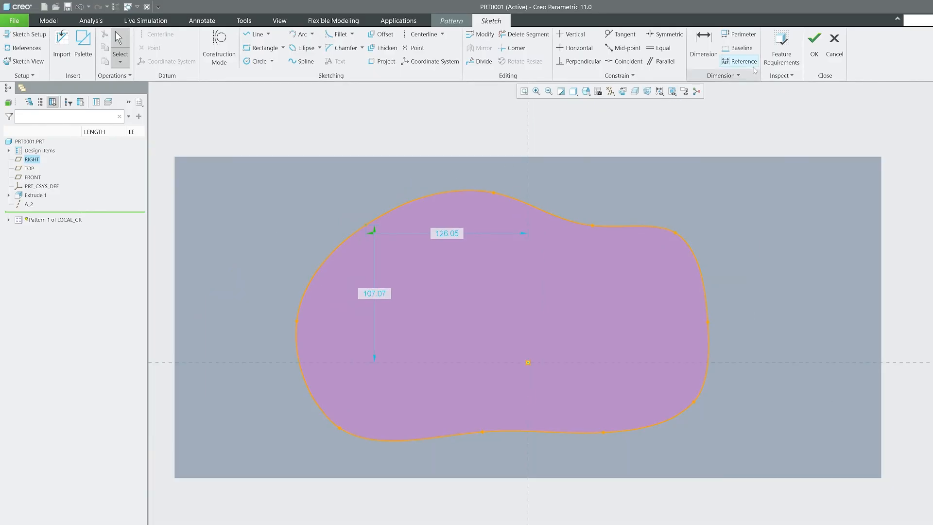
left_click(818, 47)
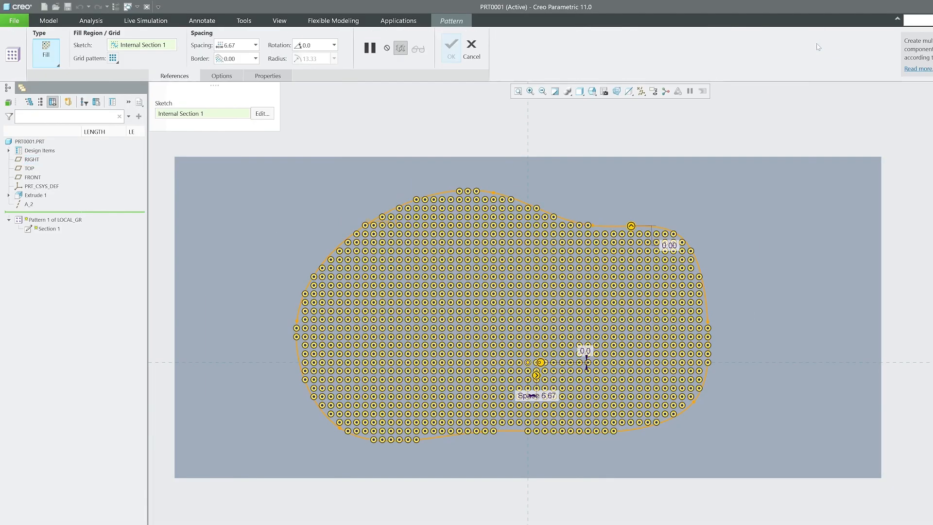
Step: Set the fill pattern's member spacing to 15 and its border distance to 10
left_click(238, 45)
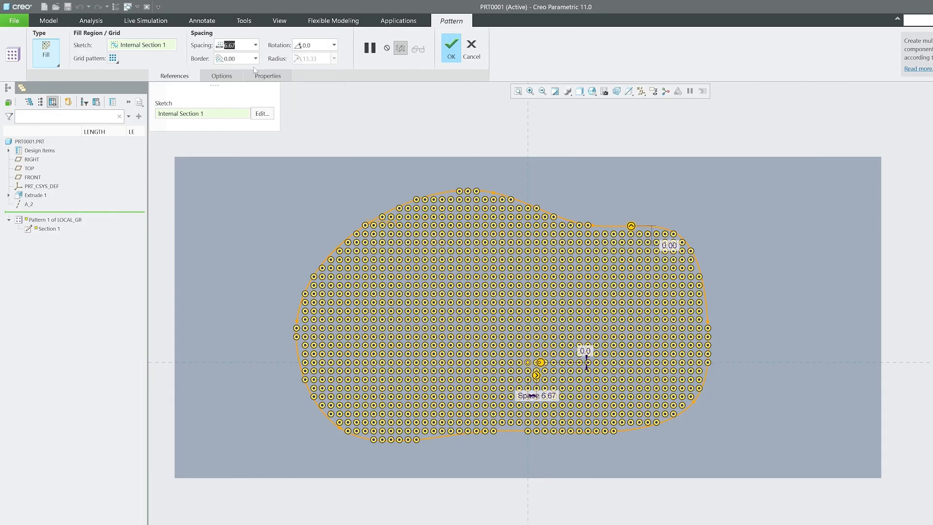
type("15")
key("Return")
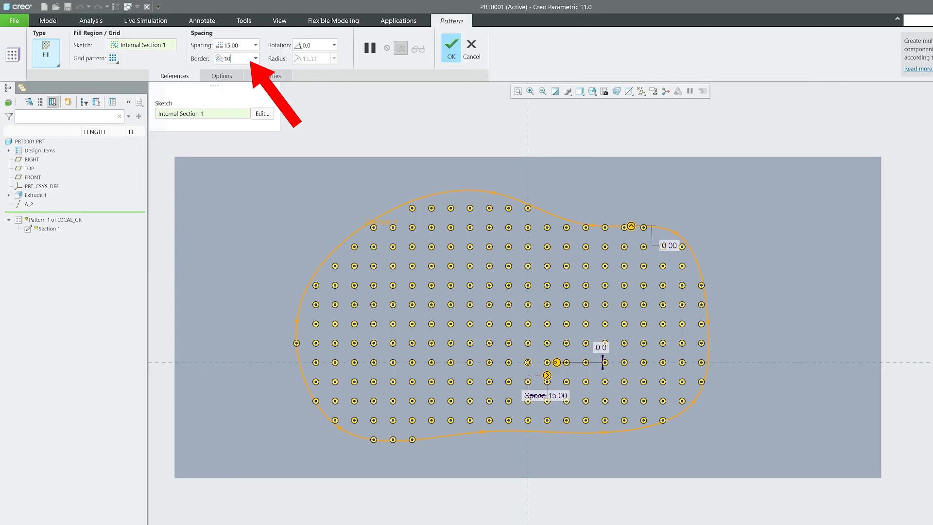
key("Return")
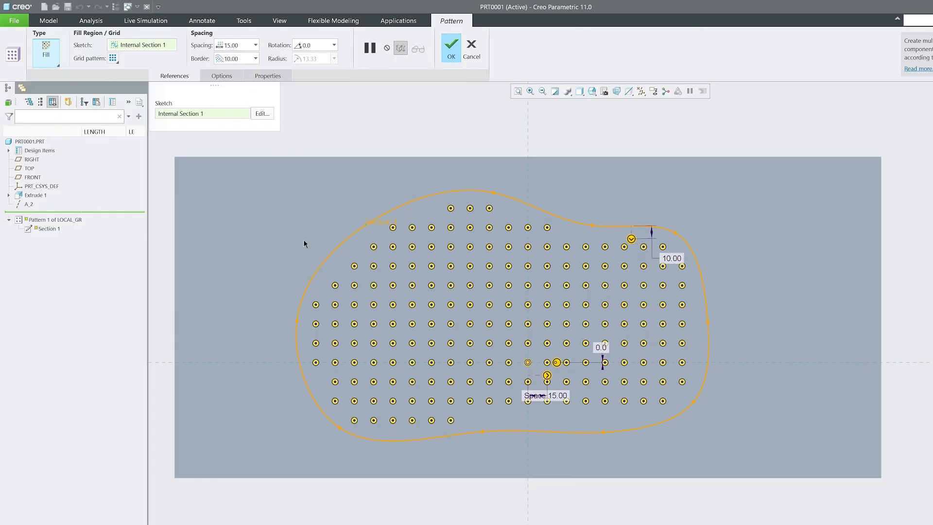
Step: Leave the alternate origin option off, set the fill grid's rotation to 10 degrees and complete the pattern
left_click(221, 75)
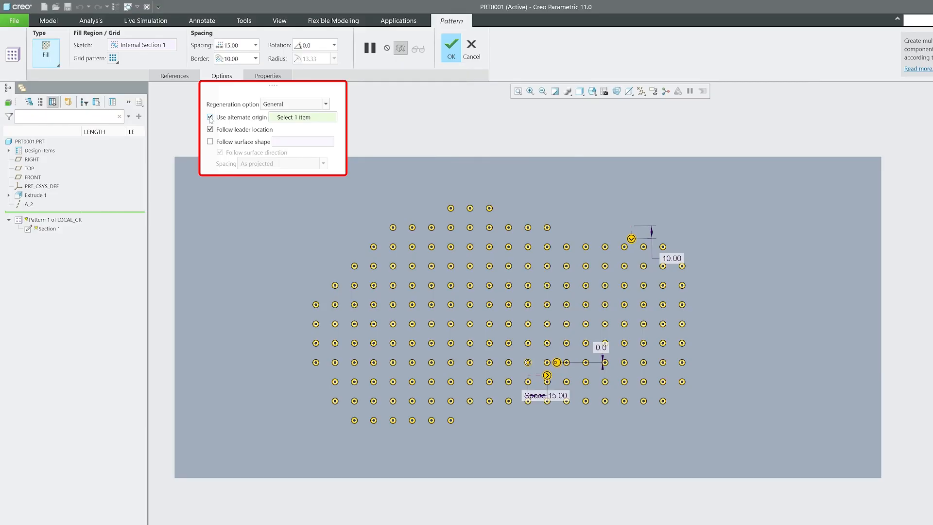
left_click(210, 117)
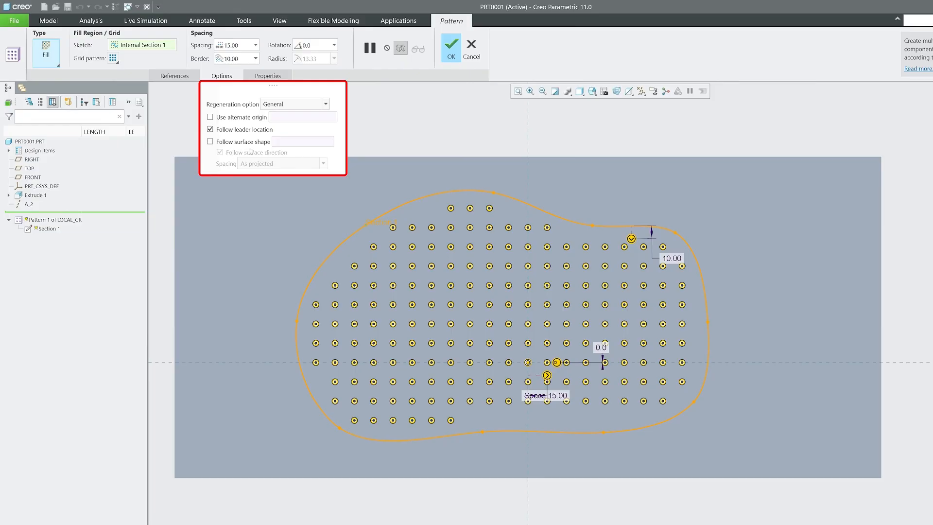
left_click(307, 45)
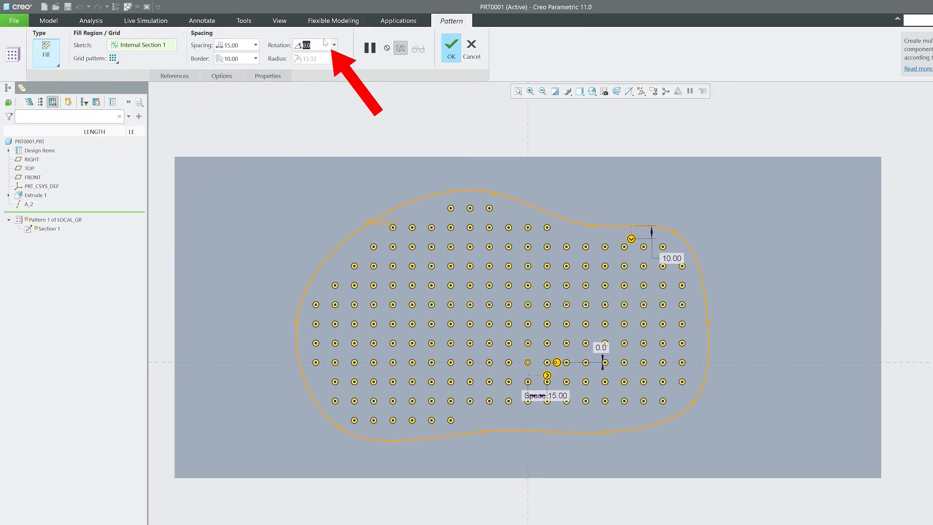
type("10")
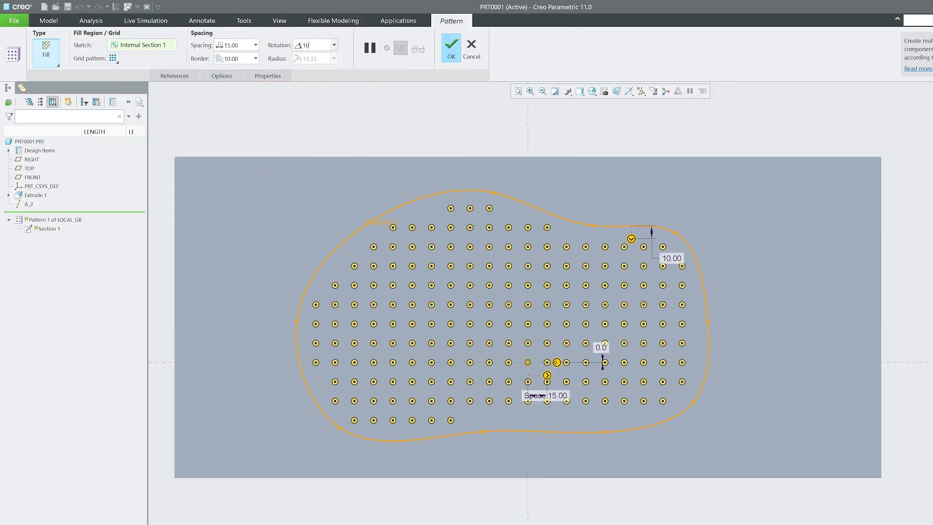
key("Return")
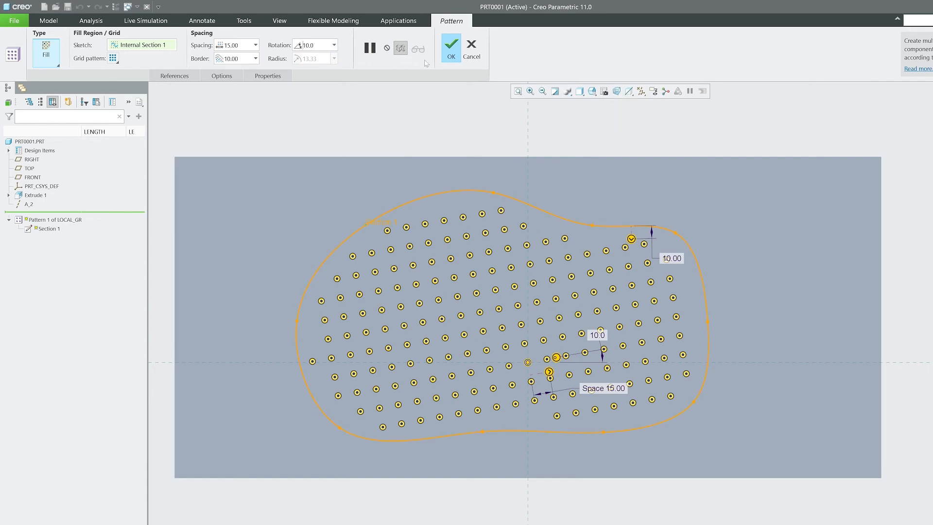
left_click(451, 47)
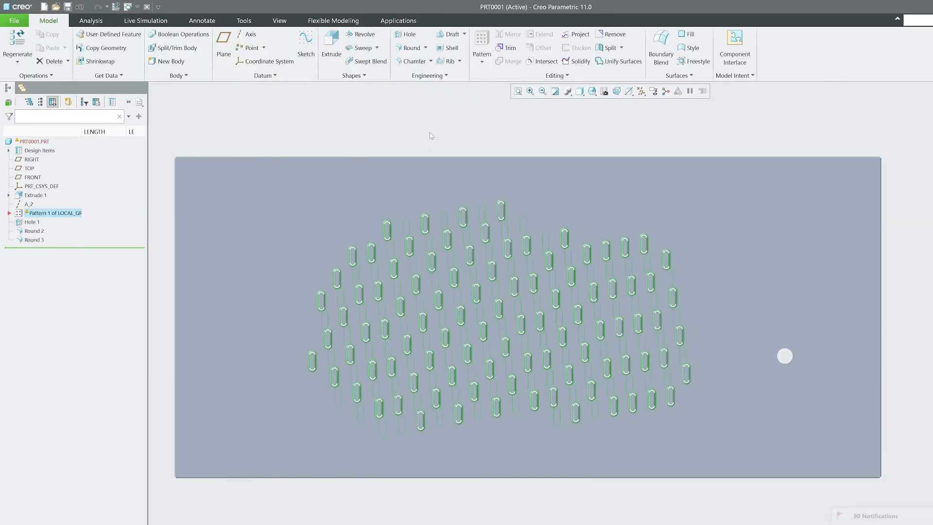
Step: Examine the patterned slots on the plate, checking whether neighbouring members overlap at the current spacing
key("ctrl+d")
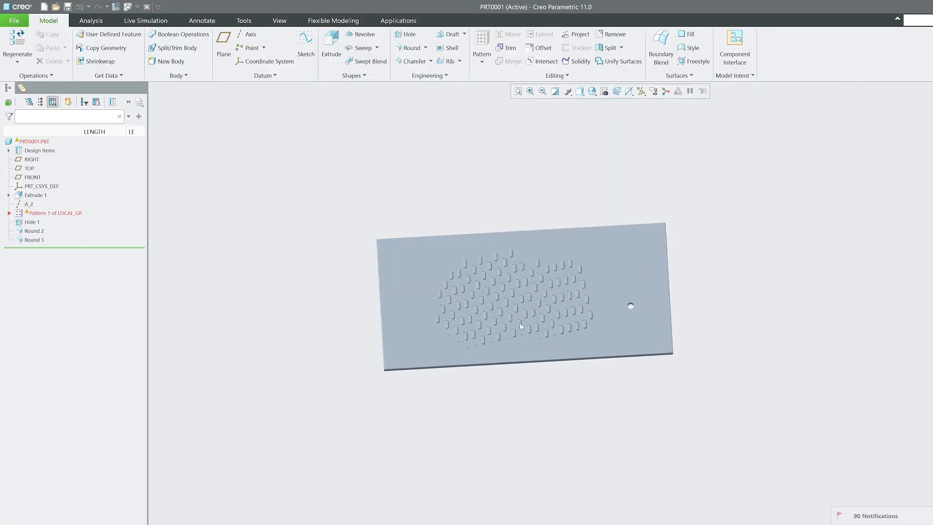
scroll(520, 322, "down", 2)
middle_click_drag(525, 283, 506, 381)
scroll(509, 320, "down", 4)
scroll(556, 368, "down", 2)
scroll(481, 339, "down", 4)
scroll(488, 335, "up", 4)
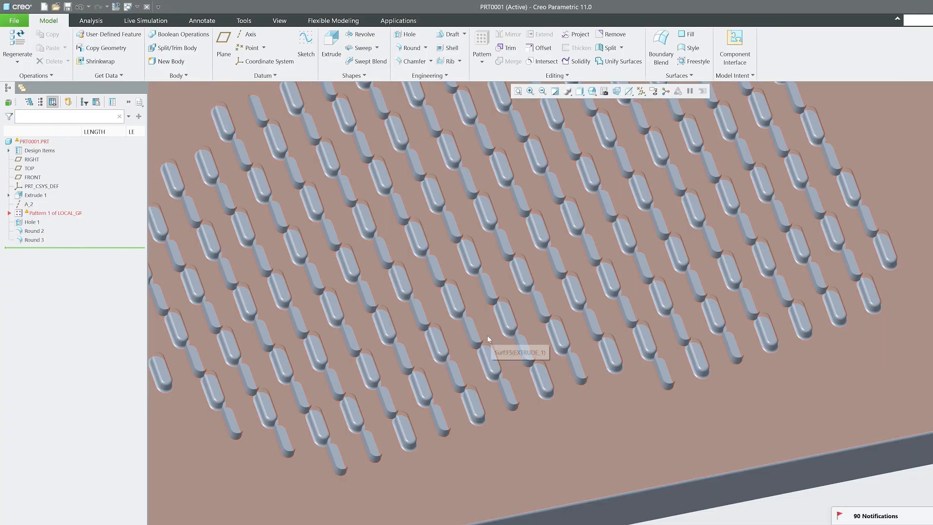
scroll(488, 335, "up", 5)
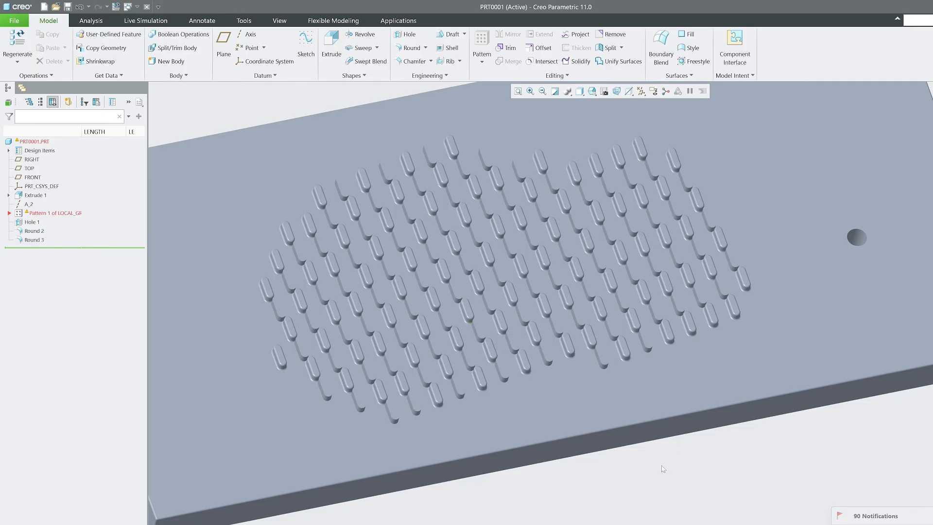
scroll(664, 469, "up", 4)
Step: Redefine the slot fill pattern with a member spacing of 25 and complete it
left_click(66, 214)
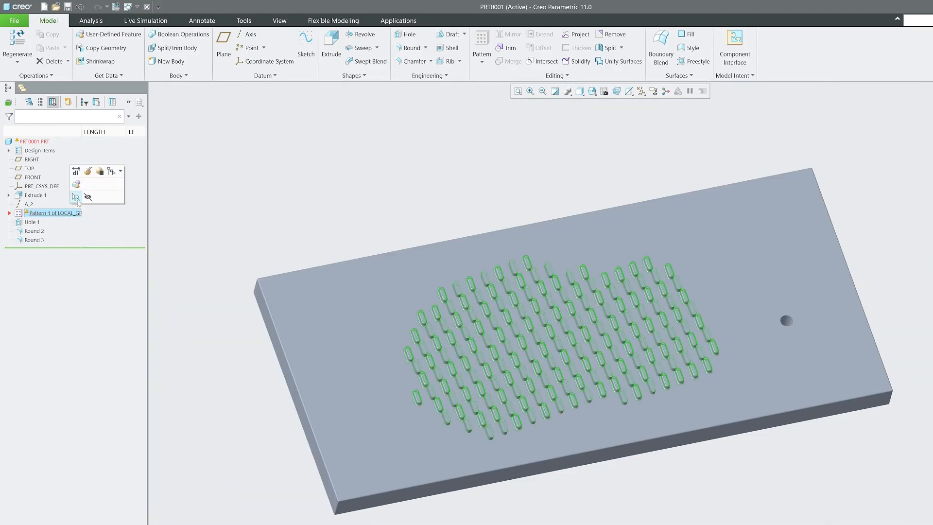
left_click(89, 173)
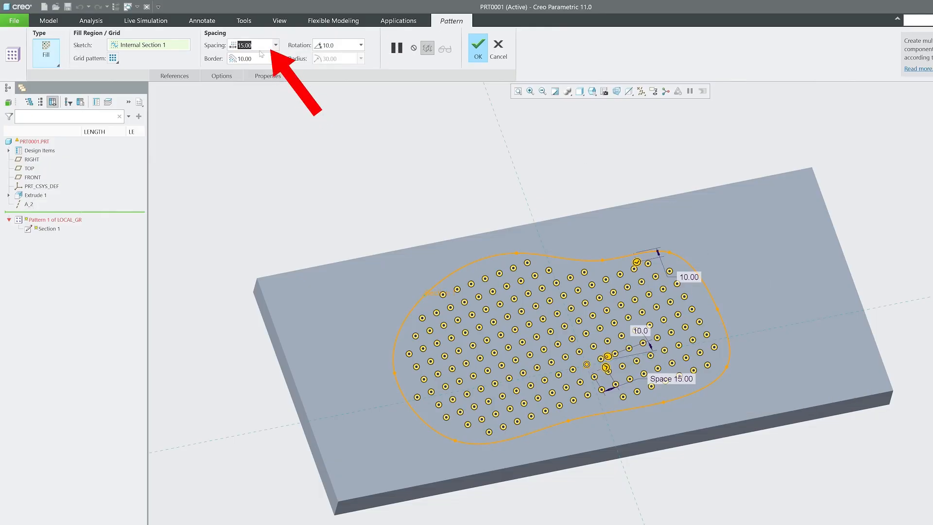
type("25")
key("Return")
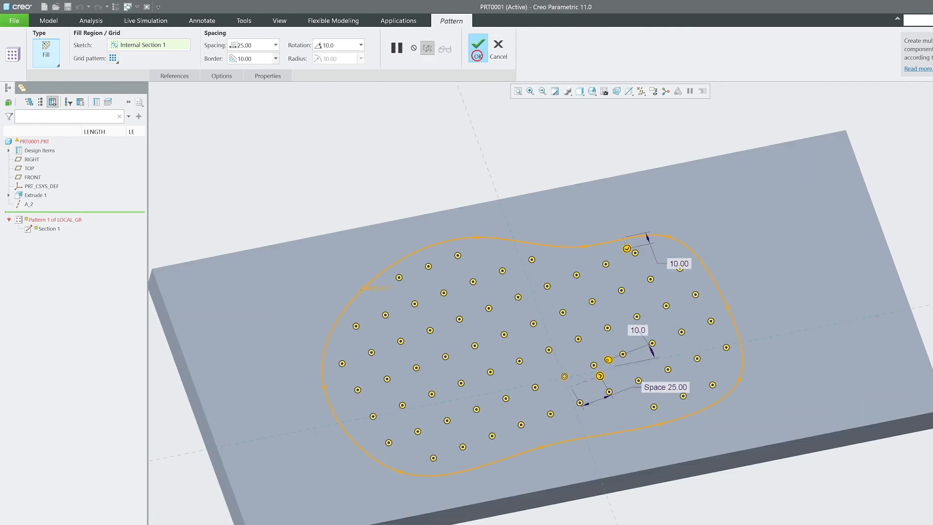
left_click(478, 48)
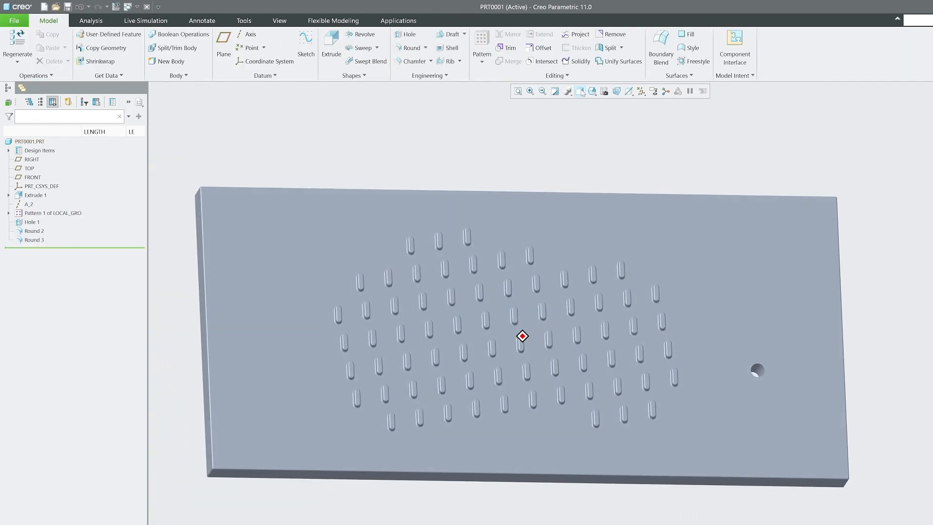
Step: Set the model's display style to Shading With Edges and view the patterned face of the plate
left_click(581, 92)
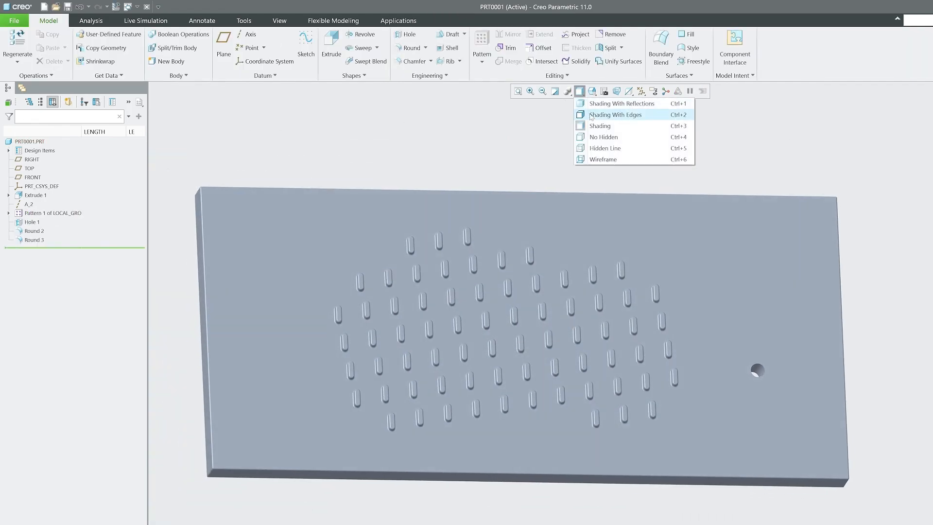
left_click(588, 114)
middle_click_drag(427, 165, 425, 154)
scroll(526, 378, "down", 2)
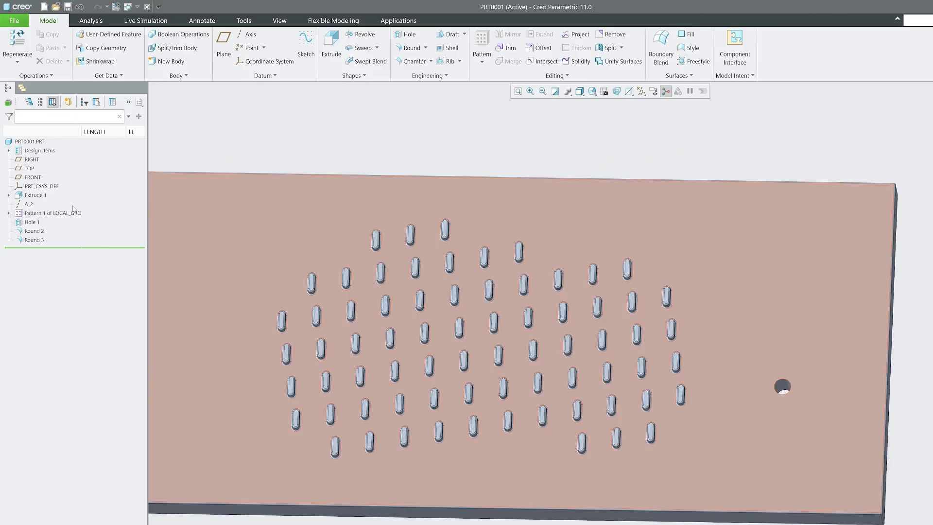
Step: Redefine the slot fill pattern to use a Diamond grid and complete it
left_click(46, 213)
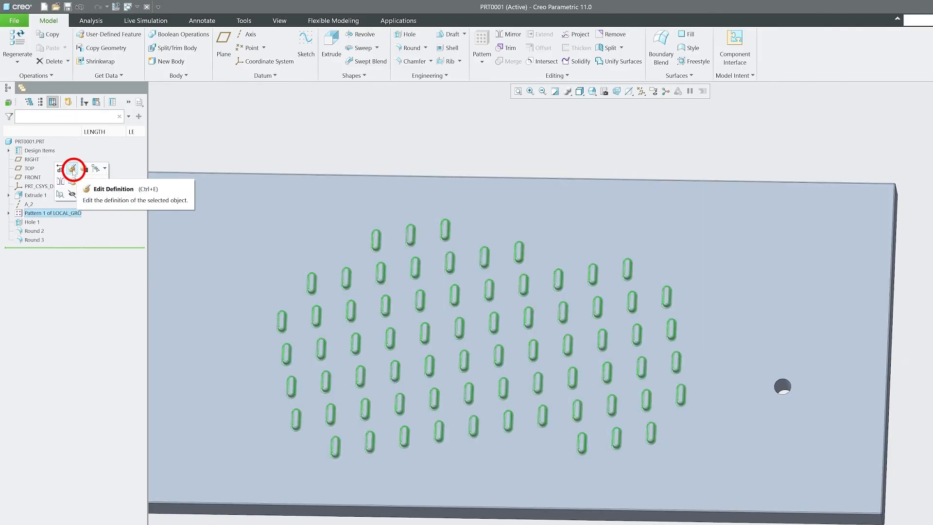
left_click(72, 168)
left_click(115, 64)
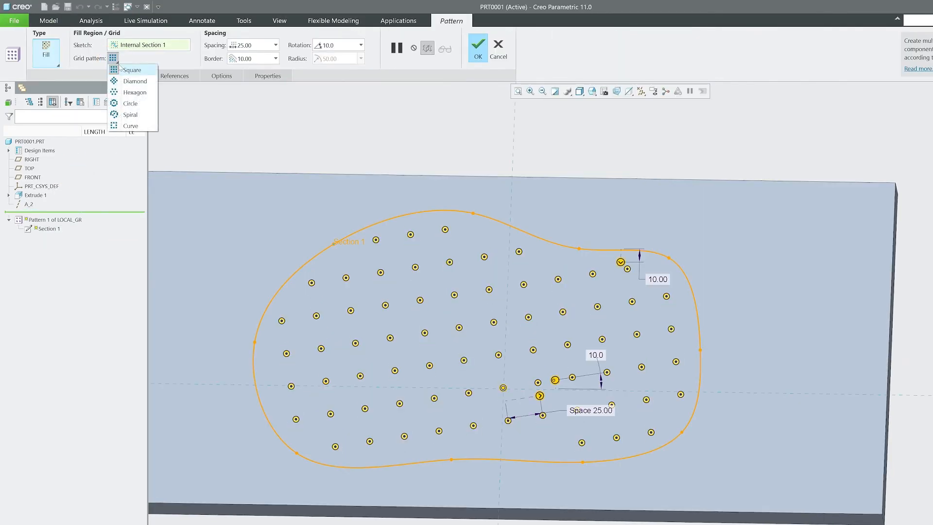
left_click(126, 83)
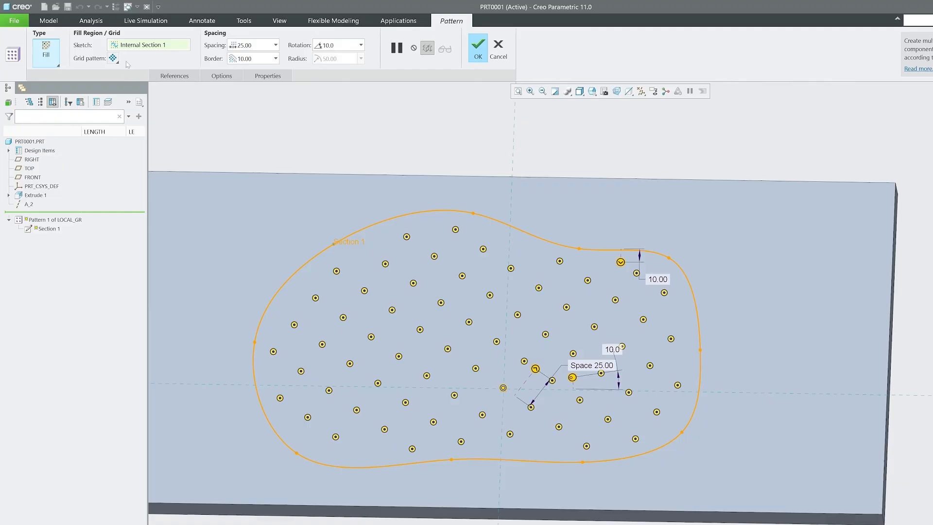
left_click(488, 58)
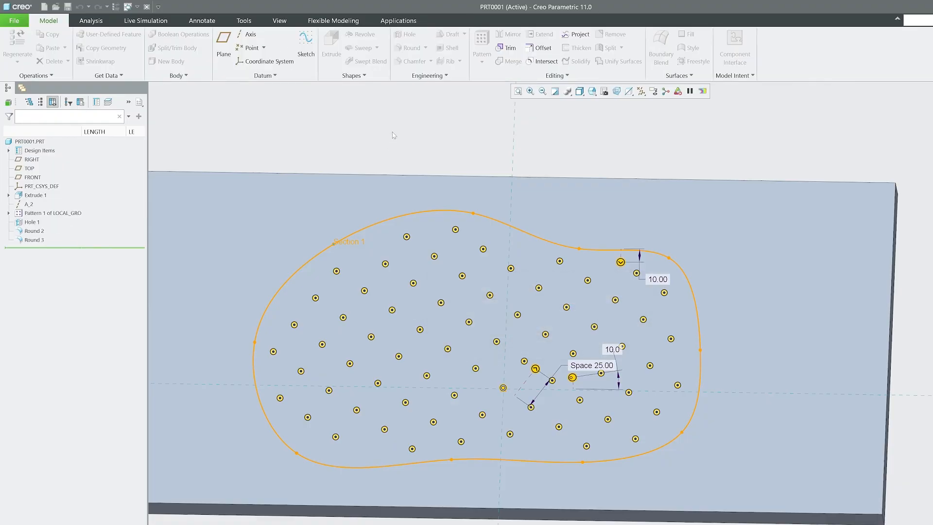
Step: Reopen the slot fill pattern's definition and try the Hexagon grid followed by the Circle grid
left_click(68, 213)
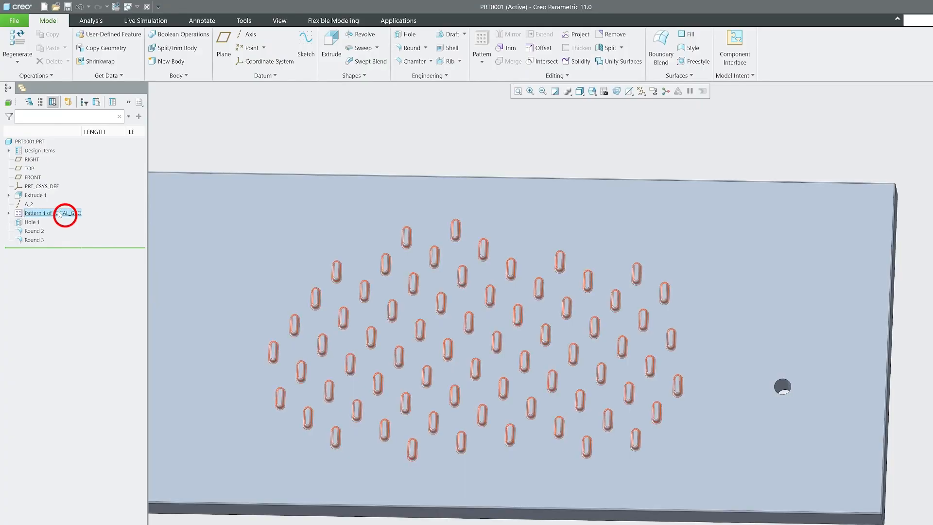
left_click(77, 163)
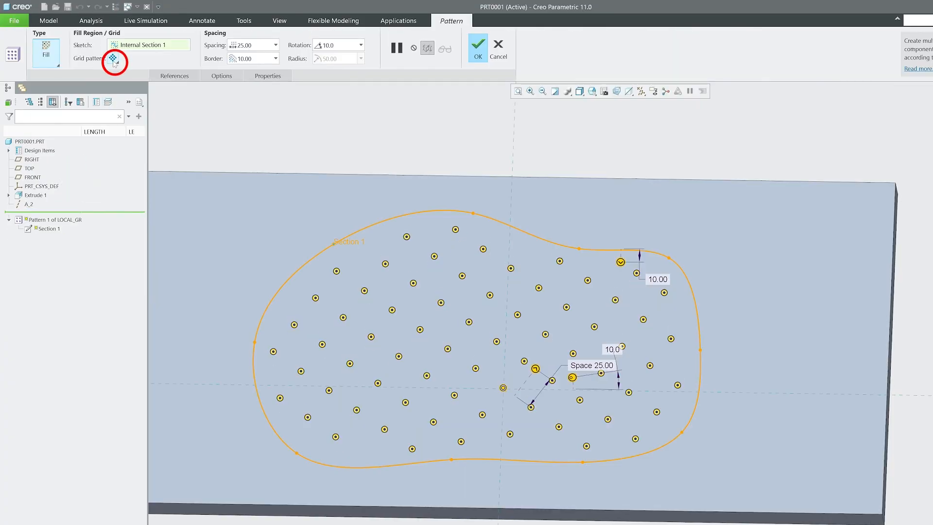
left_click(113, 58)
left_click(139, 92)
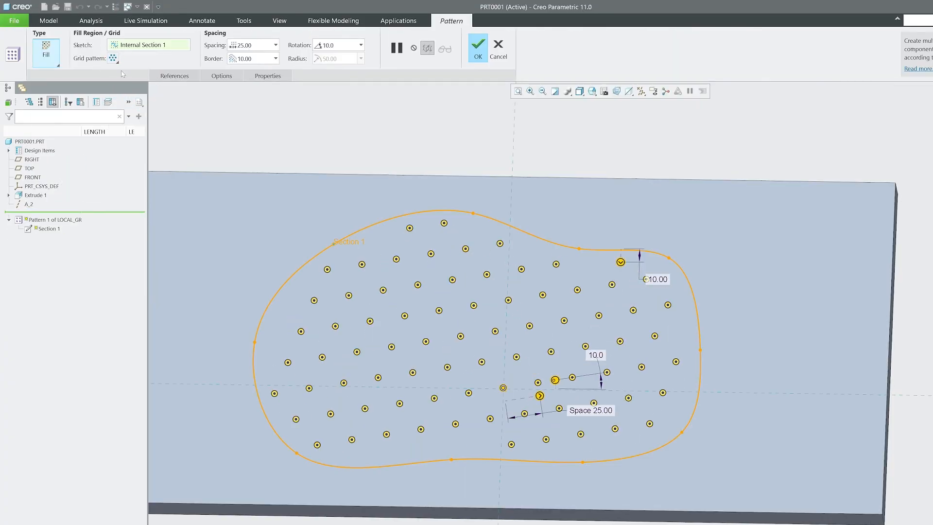
left_click(113, 58)
left_click(135, 102)
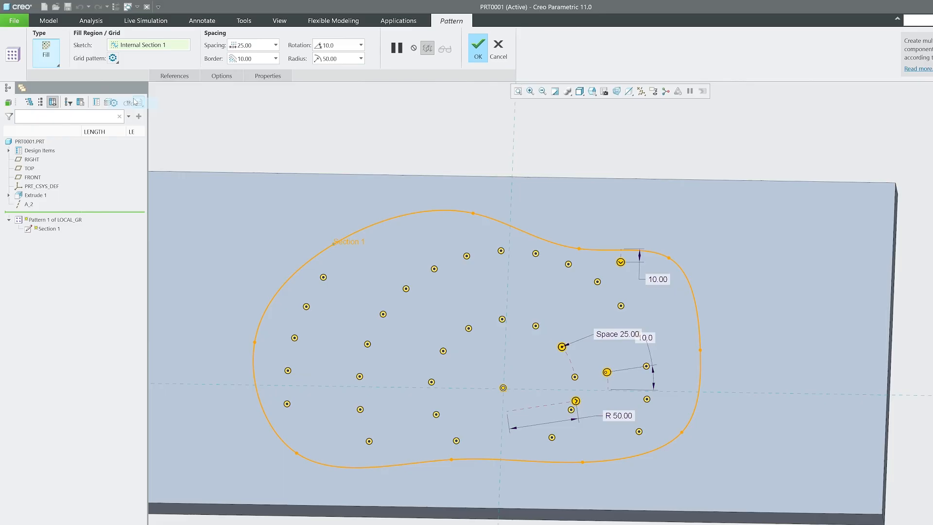
Step: Switch the fill pattern's grid to Spiral, complete the pattern and inspect the slots on the whole plate
left_click(114, 58)
left_click(146, 119)
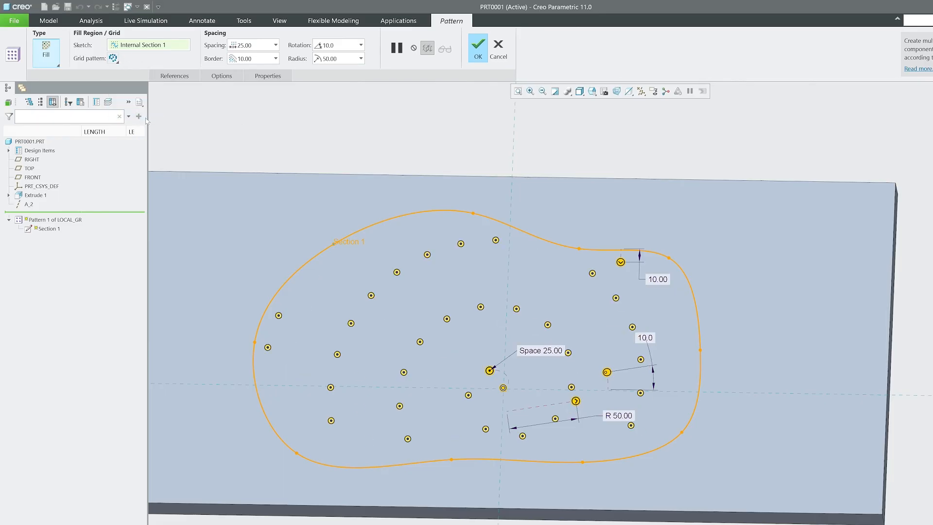
left_click(478, 52)
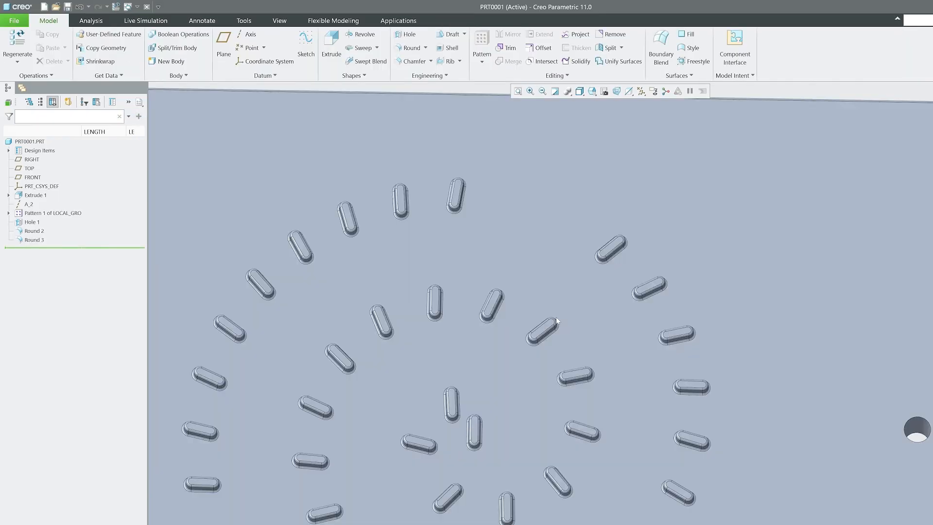
scroll(555, 317, "down", 4)
middle_click_drag(552, 316, 415, 252)
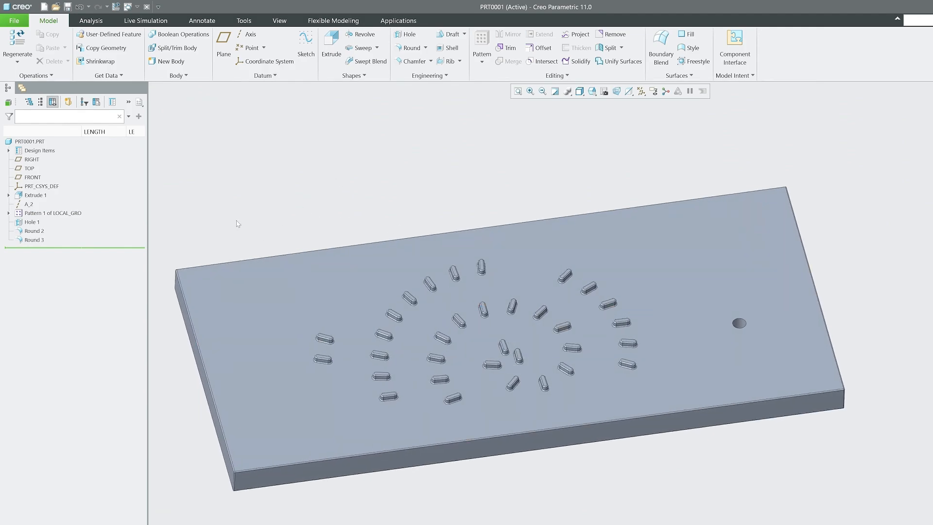